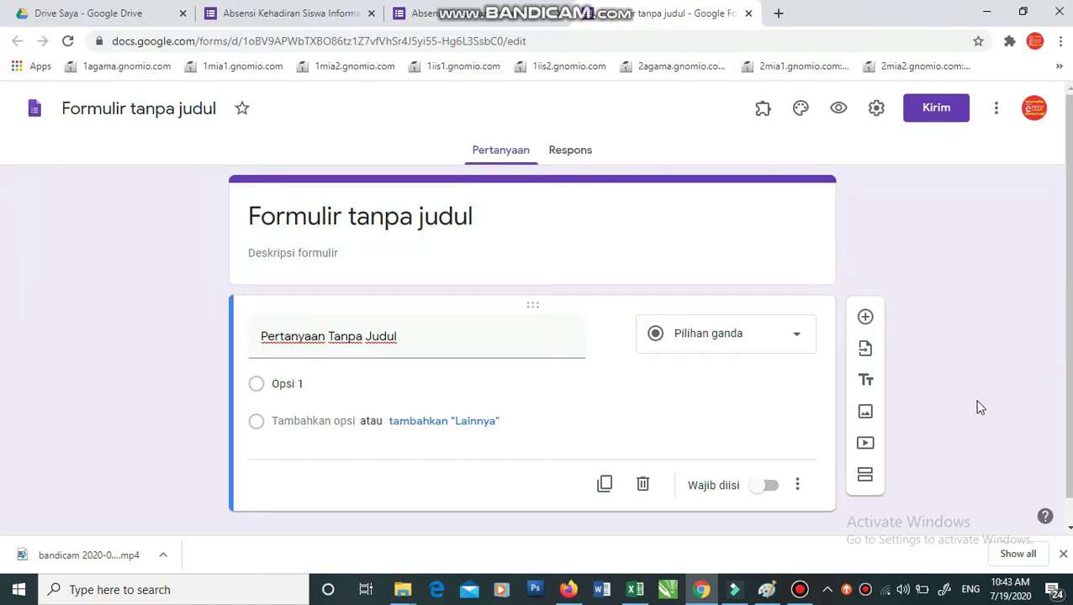
click(637, 591)
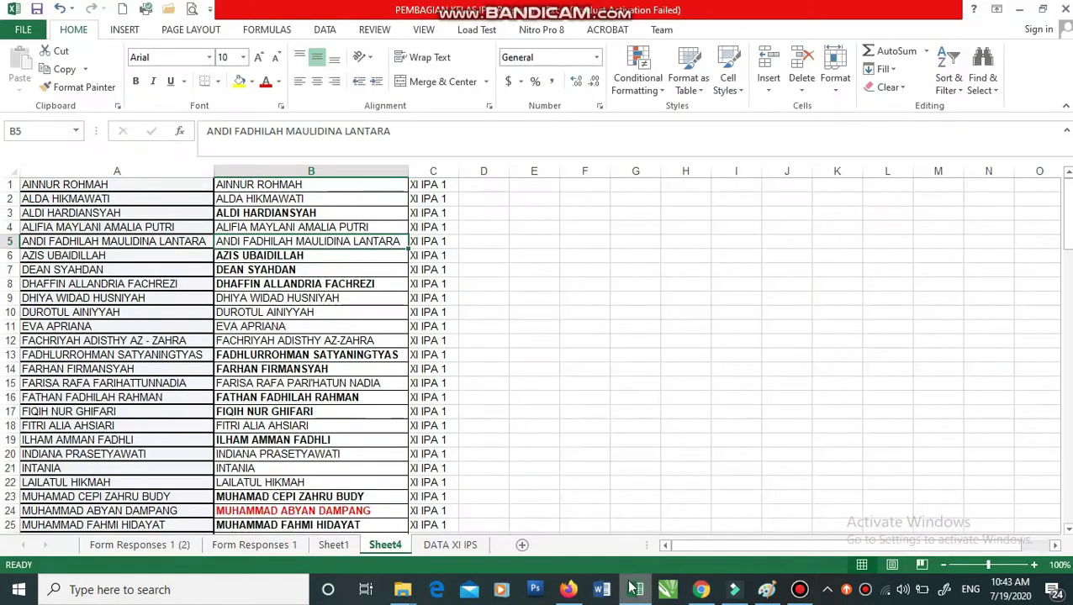
click(260, 226)
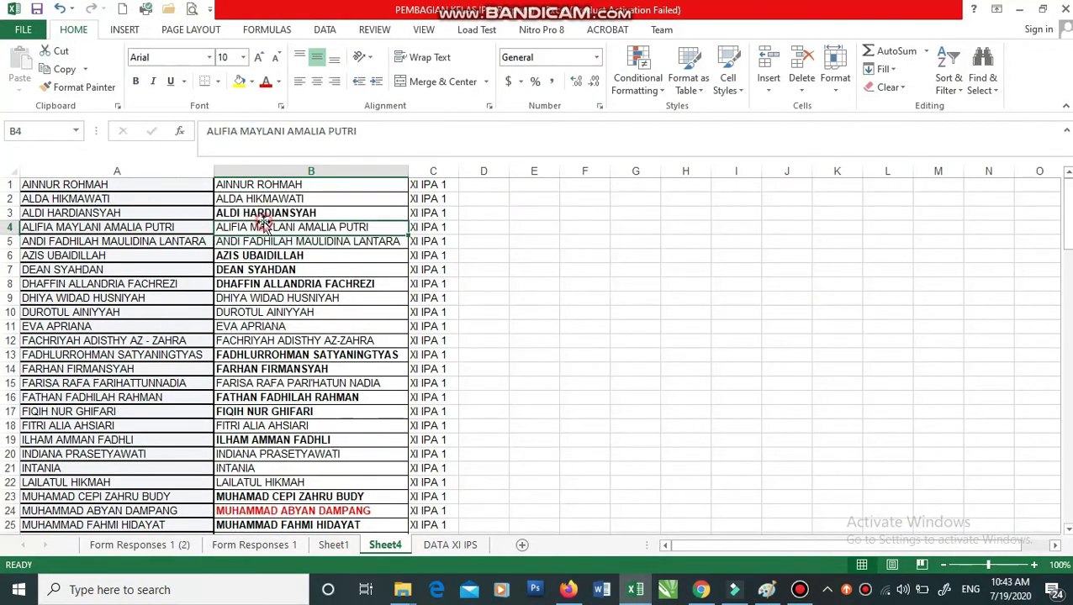
mouse_move(705, 592)
click(705, 592)
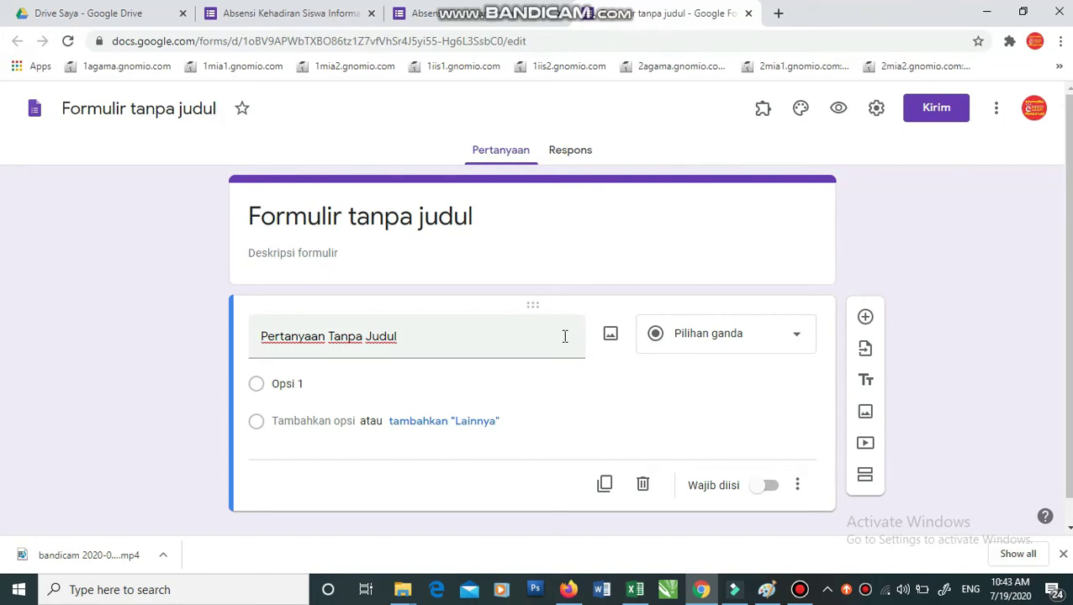
click(486, 10)
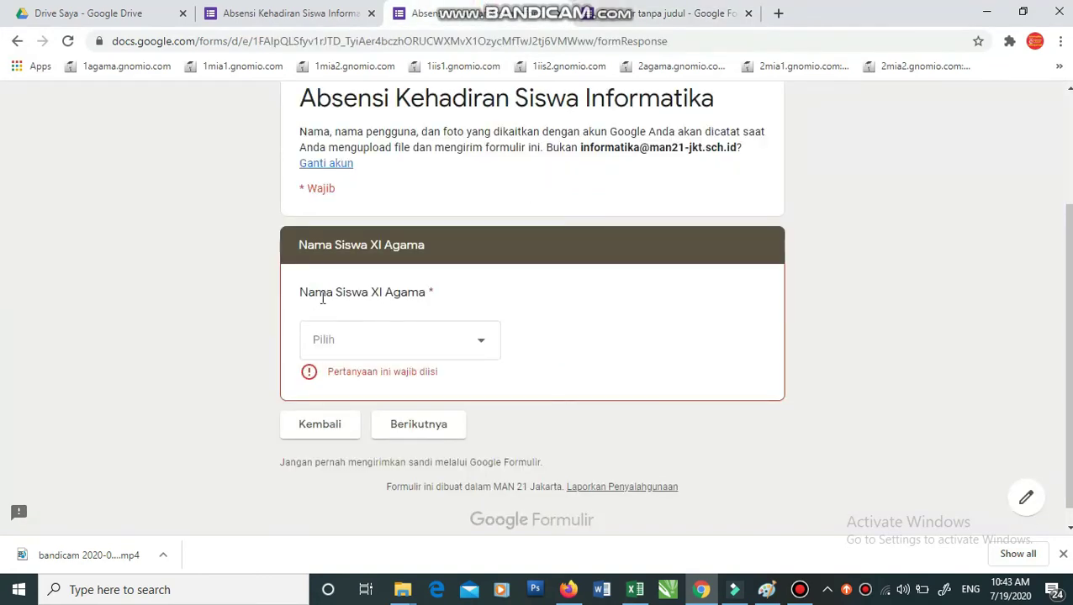
click(480, 341)
scroll(387, 227, down, 3)
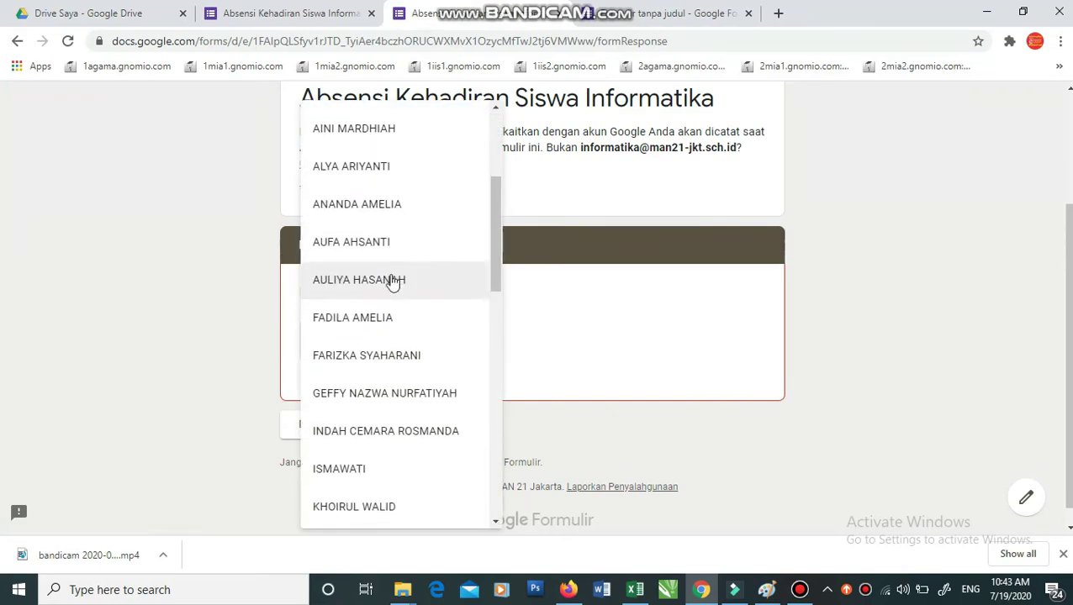
scroll(390, 280, down, 3)
scroll(396, 296, down, 3)
scroll(396, 297, down, 2)
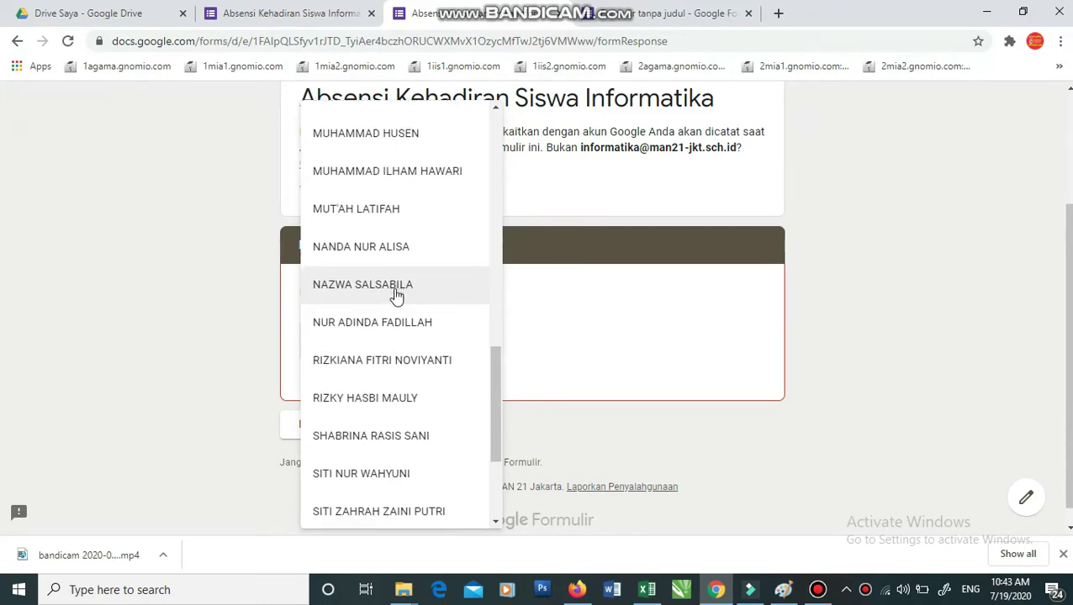
scroll(396, 297, down, 2)
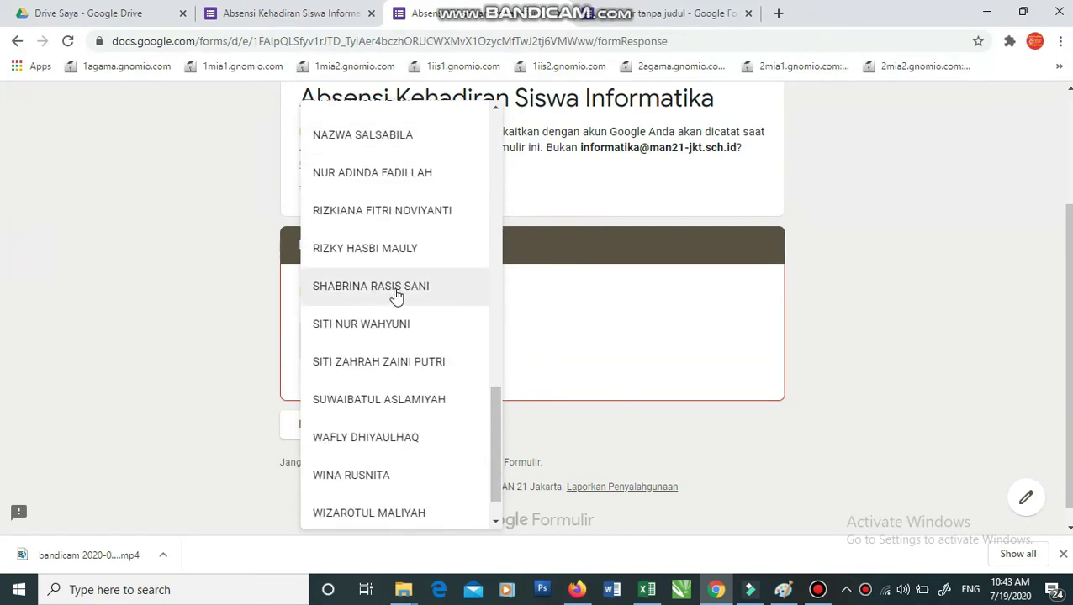
click(370, 253)
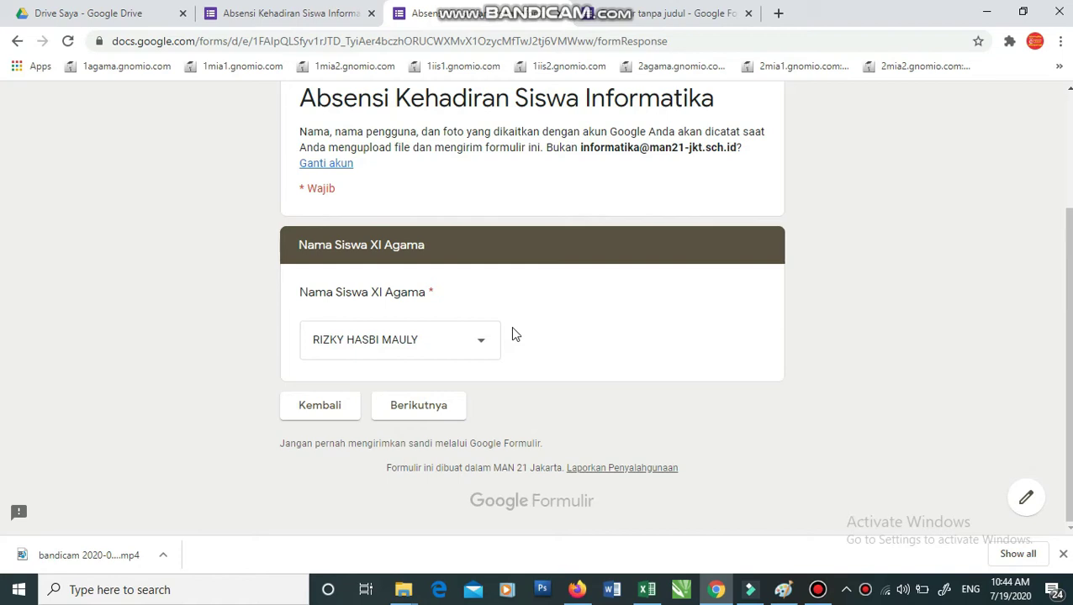
click(635, 6)
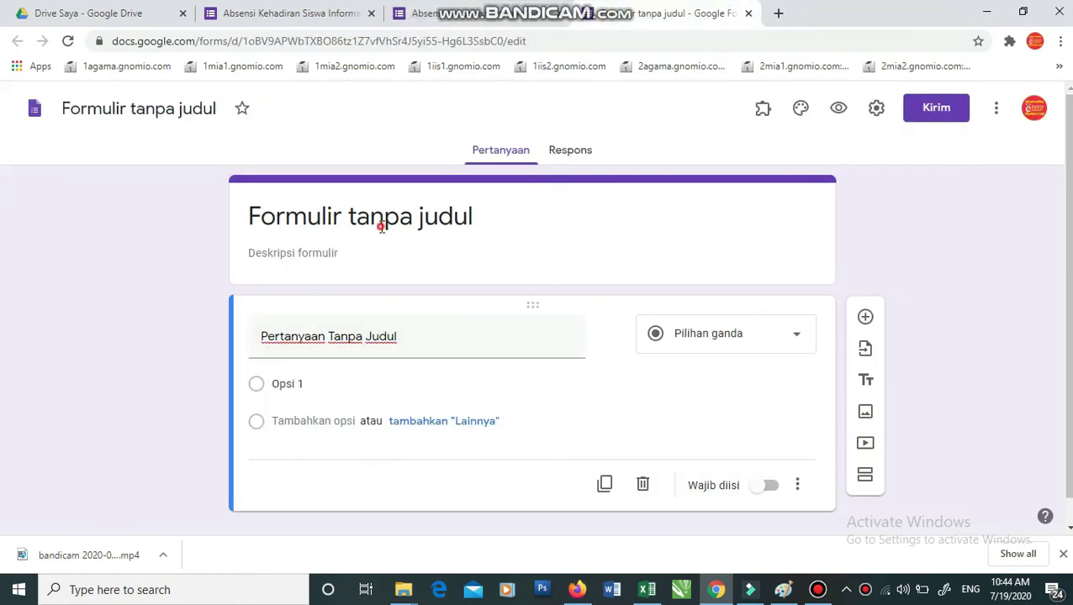
Step: Title the form 'ABSENSI KEHADIRAN XI IPA 1'
click(381, 227)
text(ABSENSI )
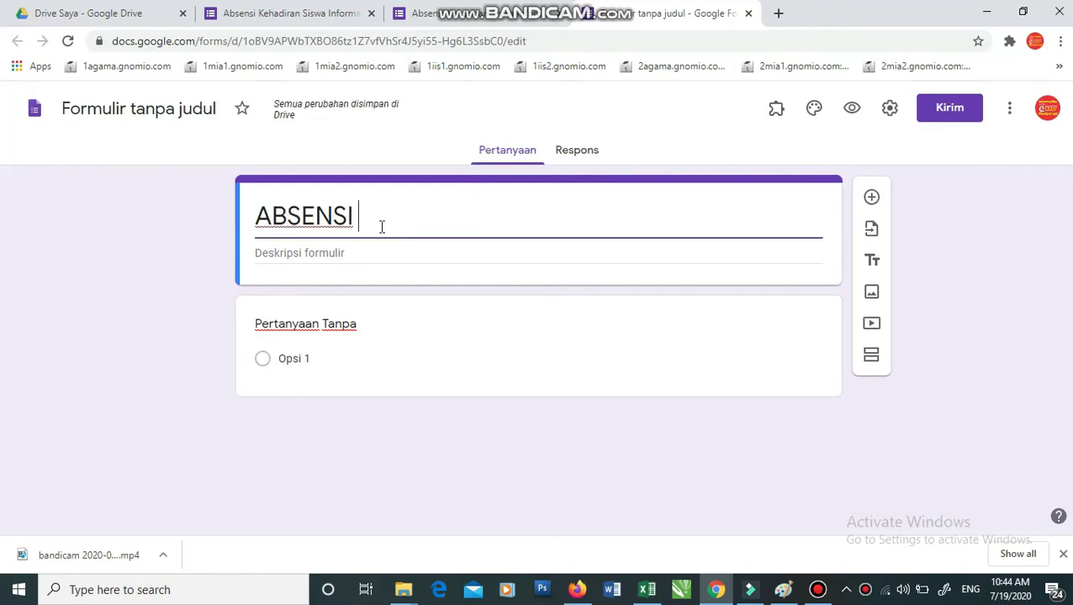
text(KEHADIRAN)
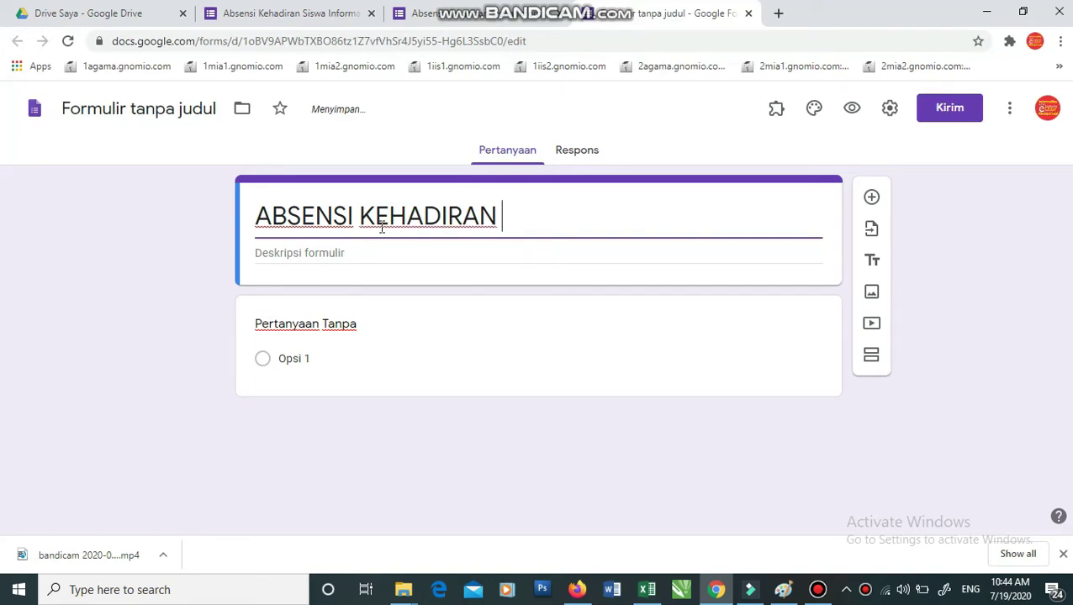
text(XI )
text(IPAN1)
key(BackSpace)
key(BackSpace)
text(1)
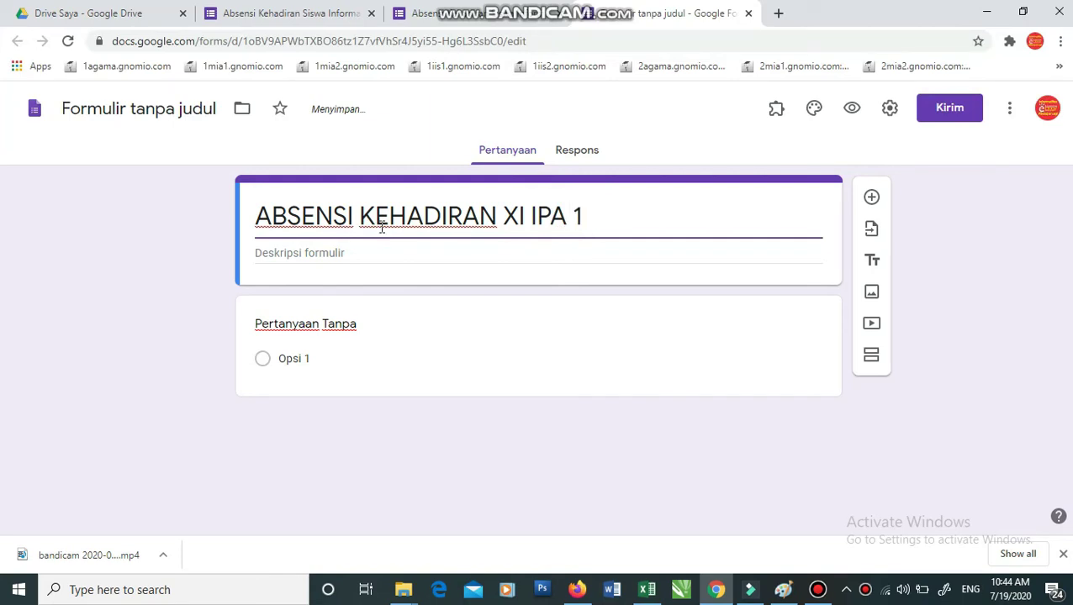
Step: Name the first question 'Nama Siswa'
click(343, 330)
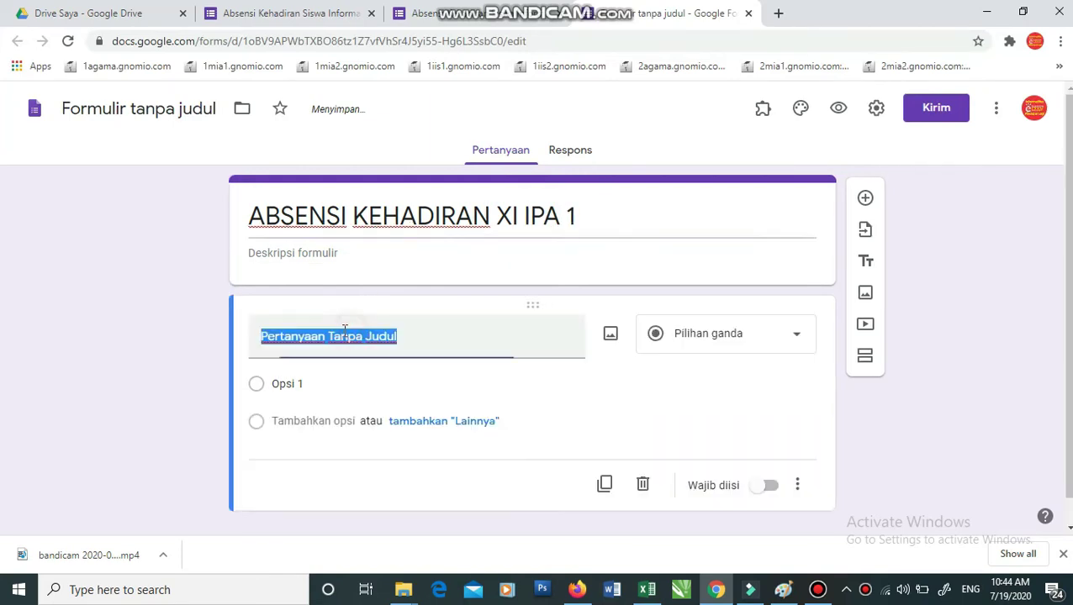
text(nA)
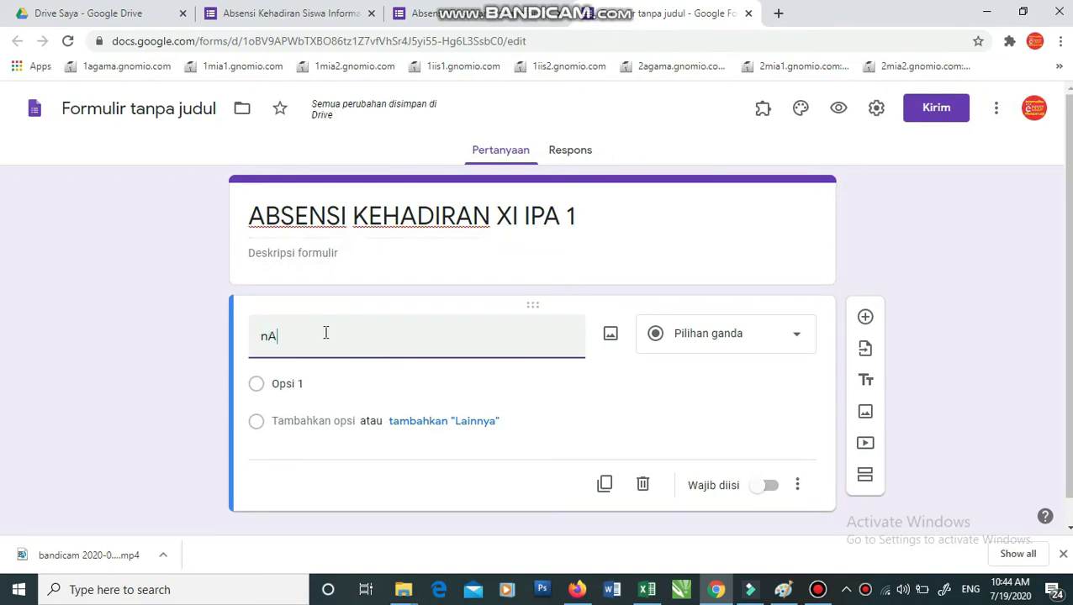
key(BackSpace)
key(BackSpace)
text(Nama )
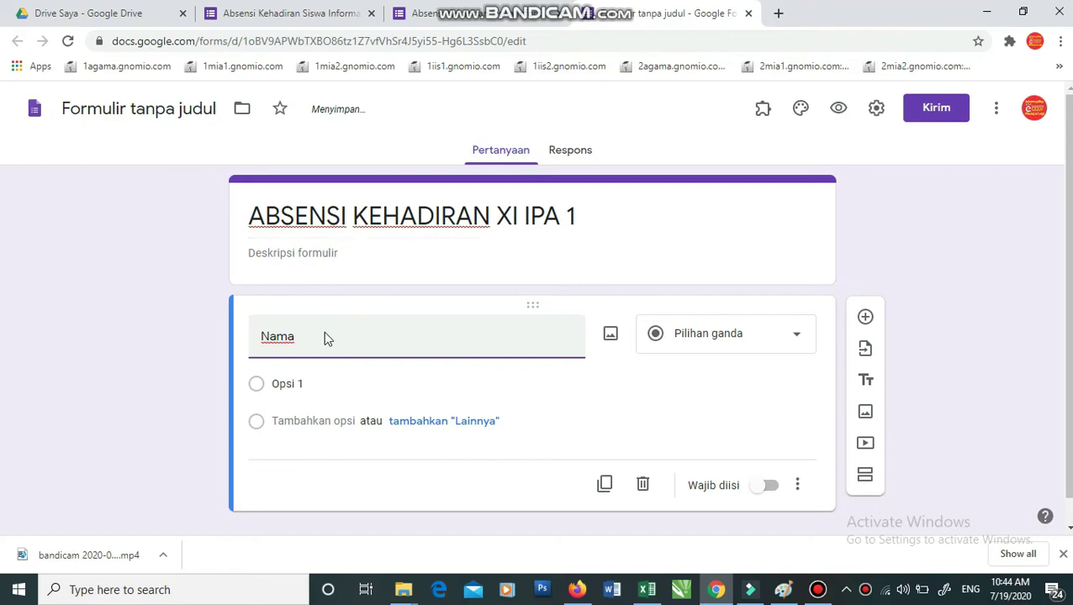
text(Siswa)
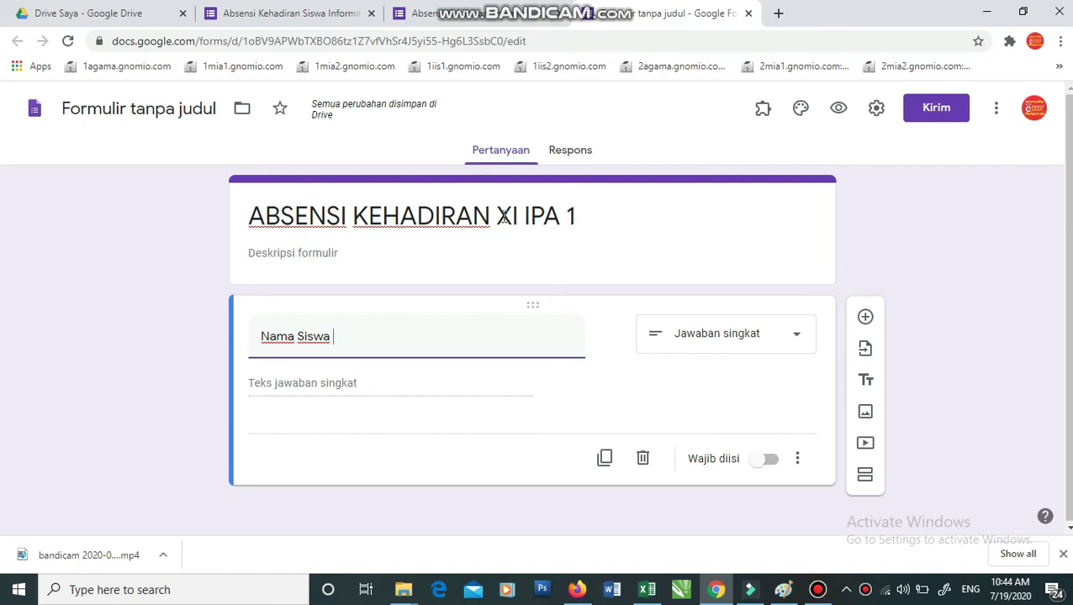
triple_click(515, 215)
Step: Trim the form title to 'ABSENSI KEHADIRAN' and make Nama Siswa a Drop-down question
click(597, 217)
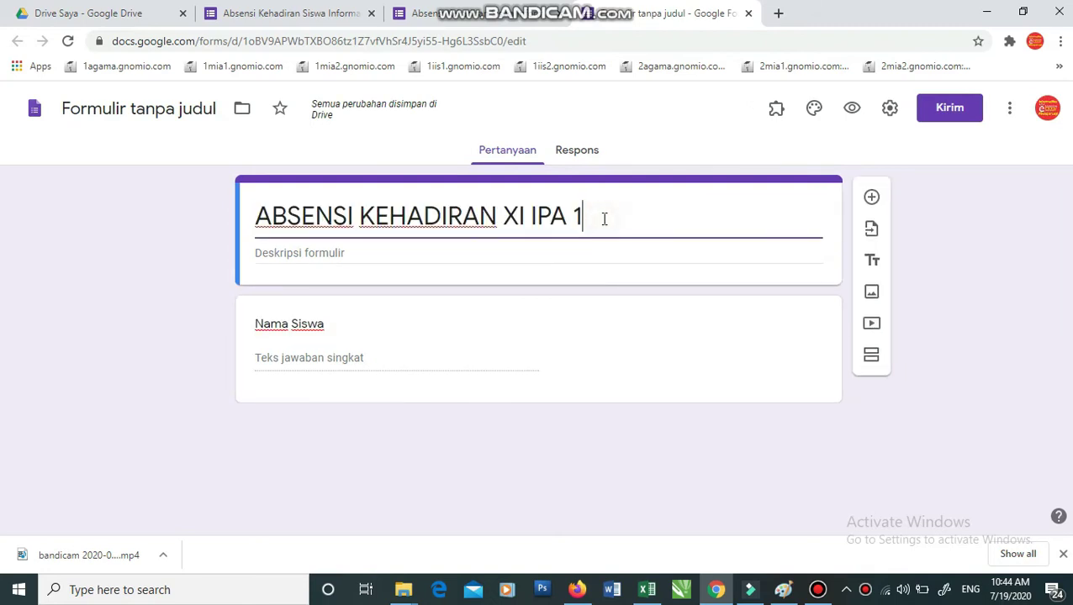
key(BackSpace)
key(BackSpace)
key(BackSpace)
key(BackSpace)
key(BackSpace)
key(BackSpace)
key(BackSpace)
key(BackSpace)
key(BackSpace)
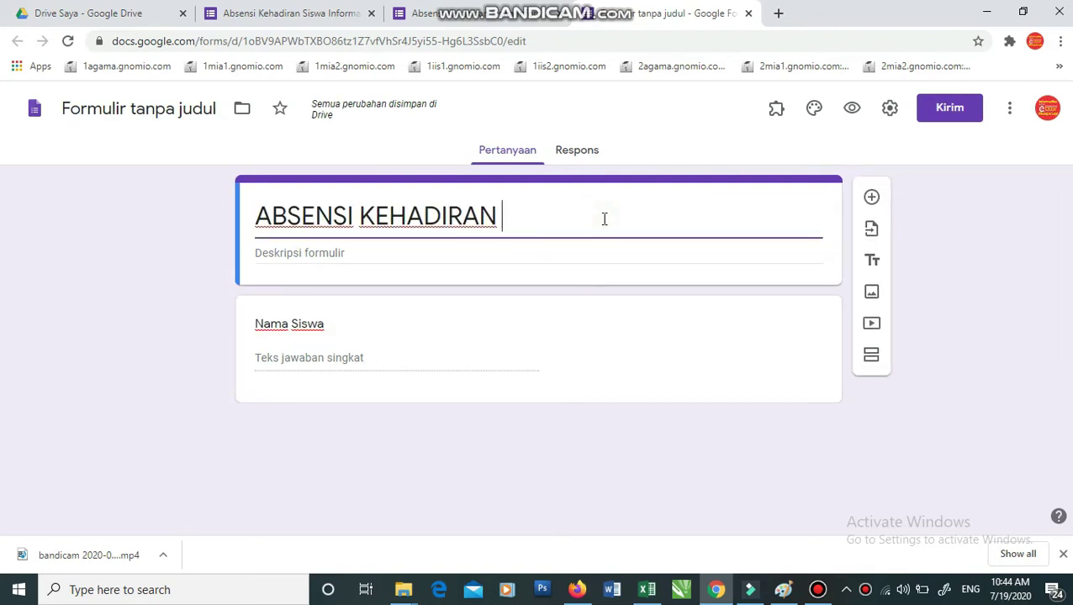
click(373, 352)
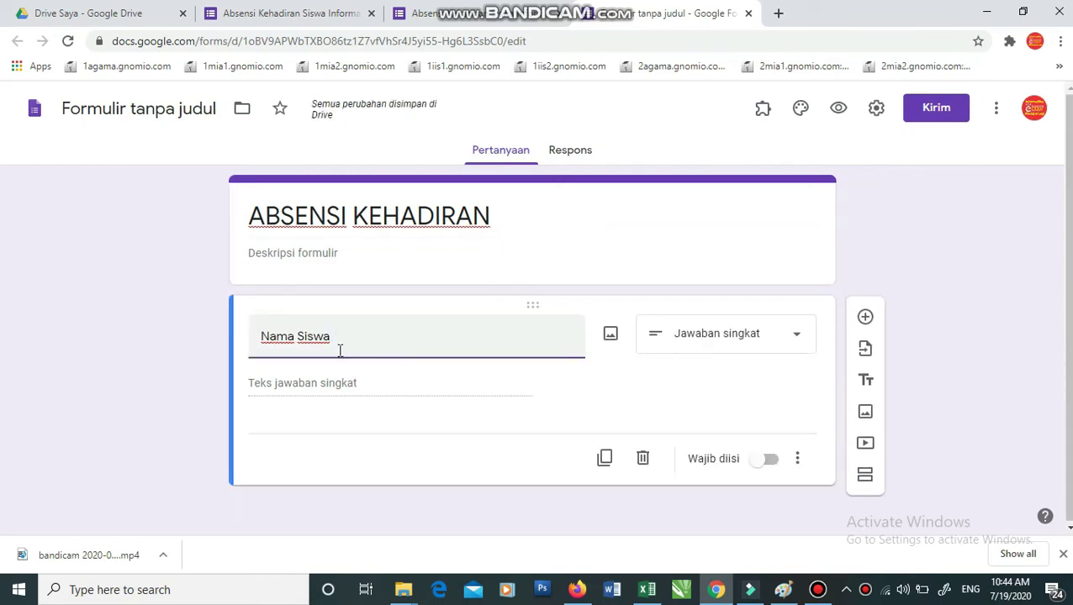
click(754, 334)
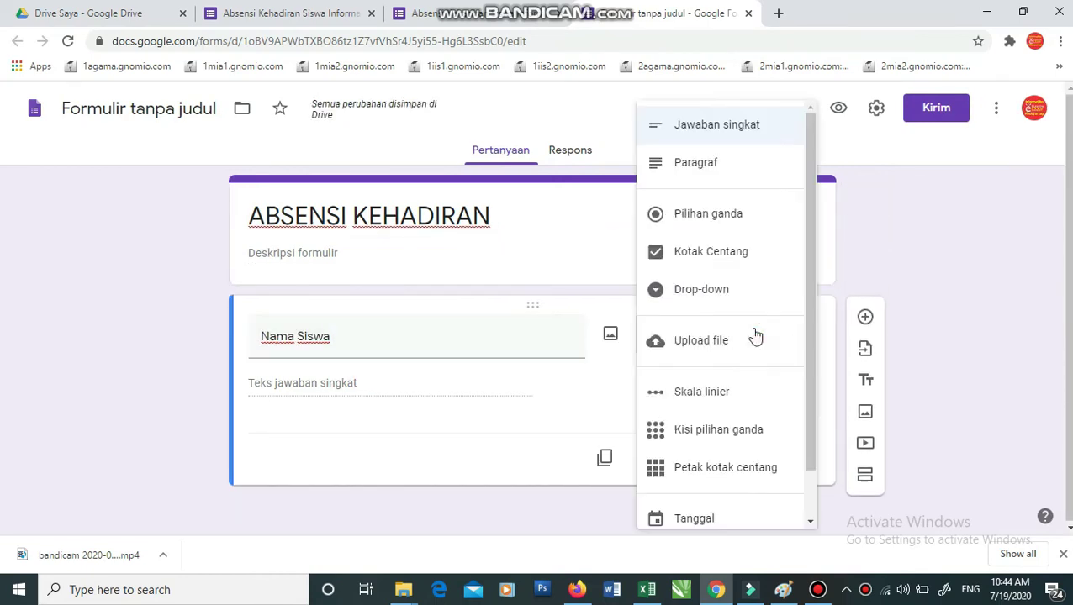
click(723, 293)
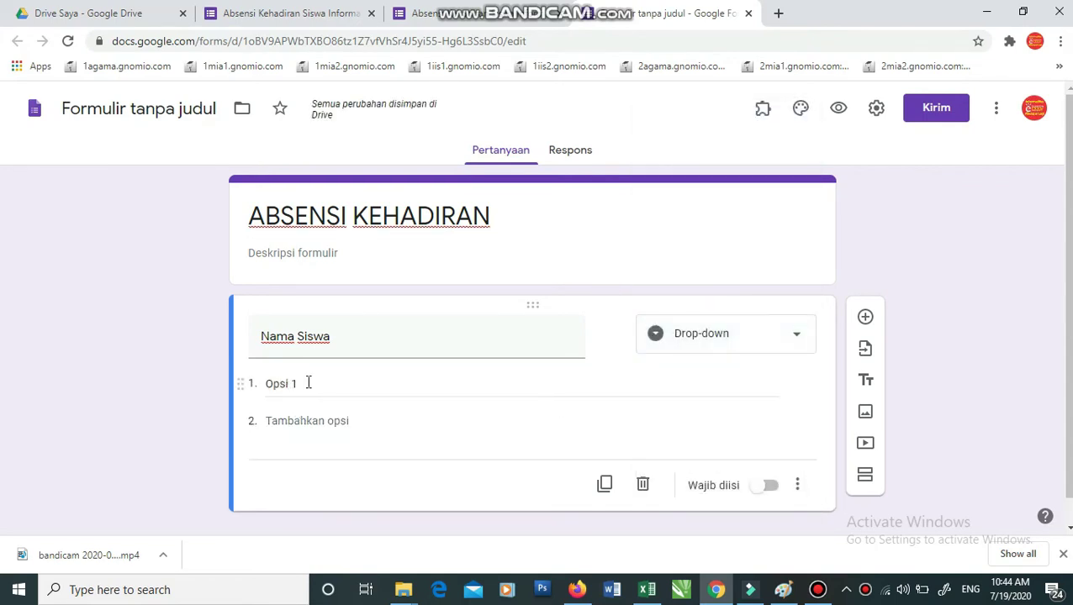
click(646, 589)
Step: Copy the 38 student names in B1:B38 of Sheet4 in Excel
click(279, 311)
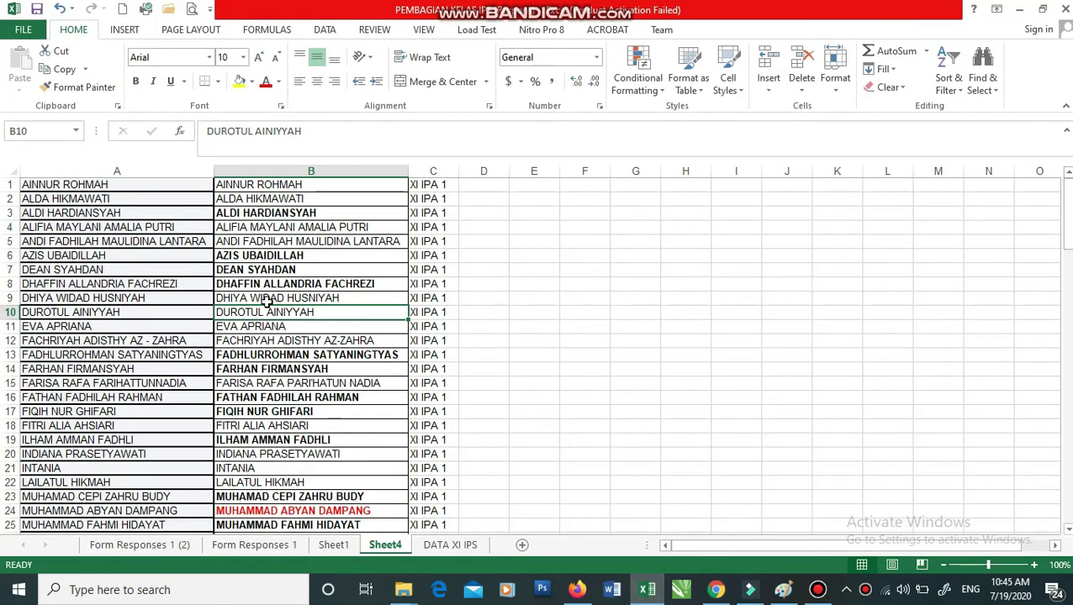
drag(249, 185, 308, 482)
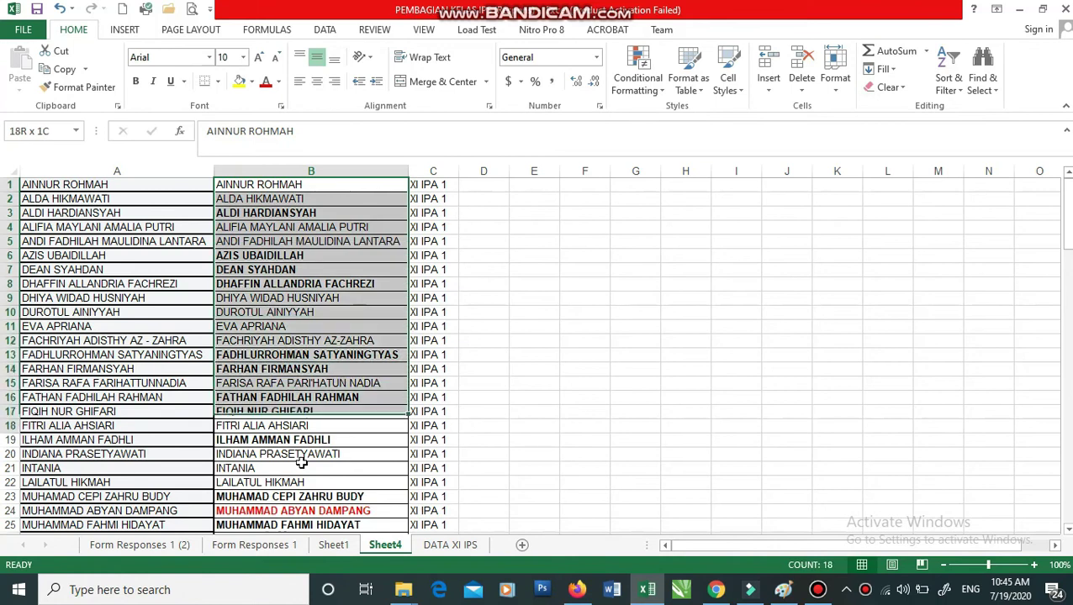
scroll(321, 441, down, 3)
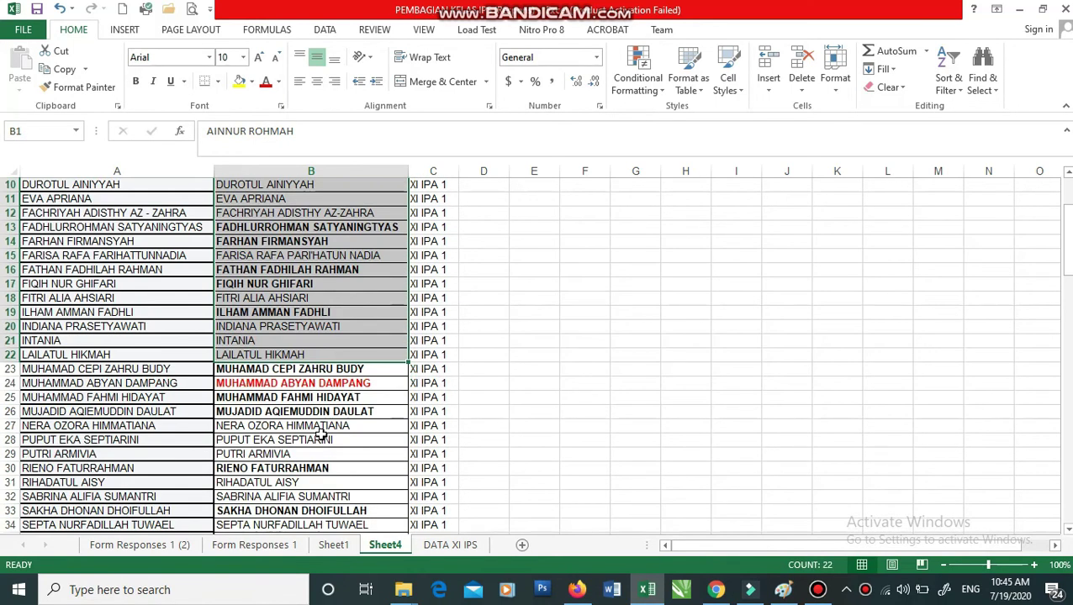
scroll(320, 437, down, 2)
shift+click(363, 496)
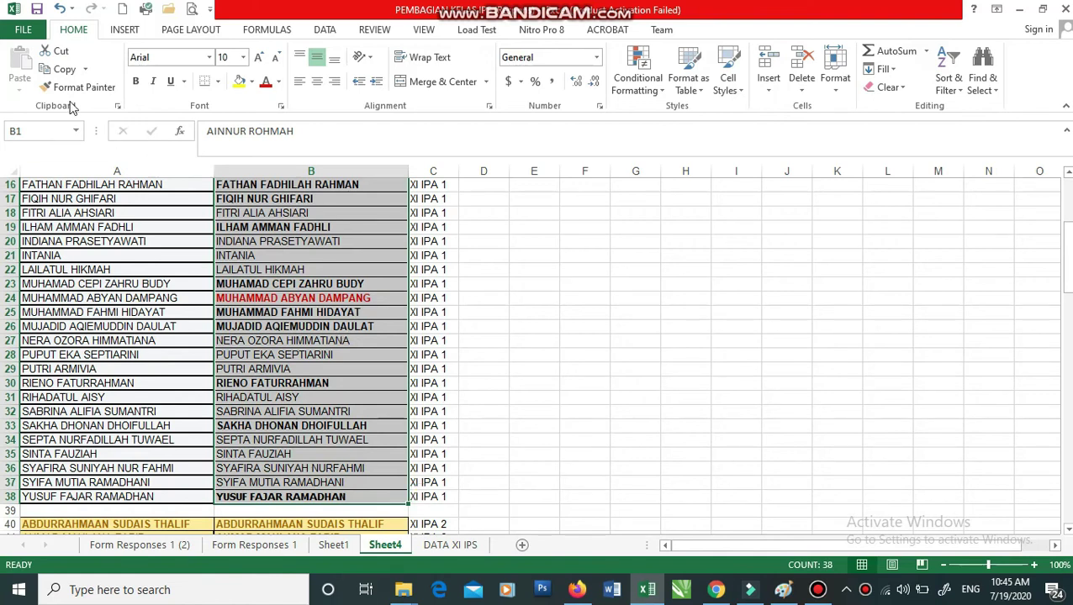
click(55, 71)
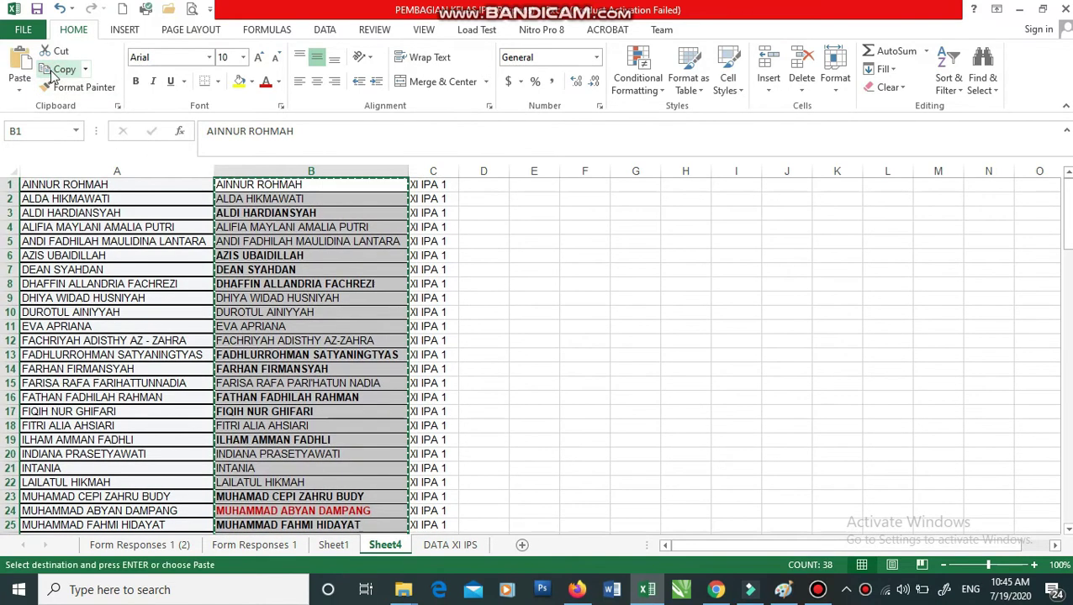
click(716, 589)
click(298, 383)
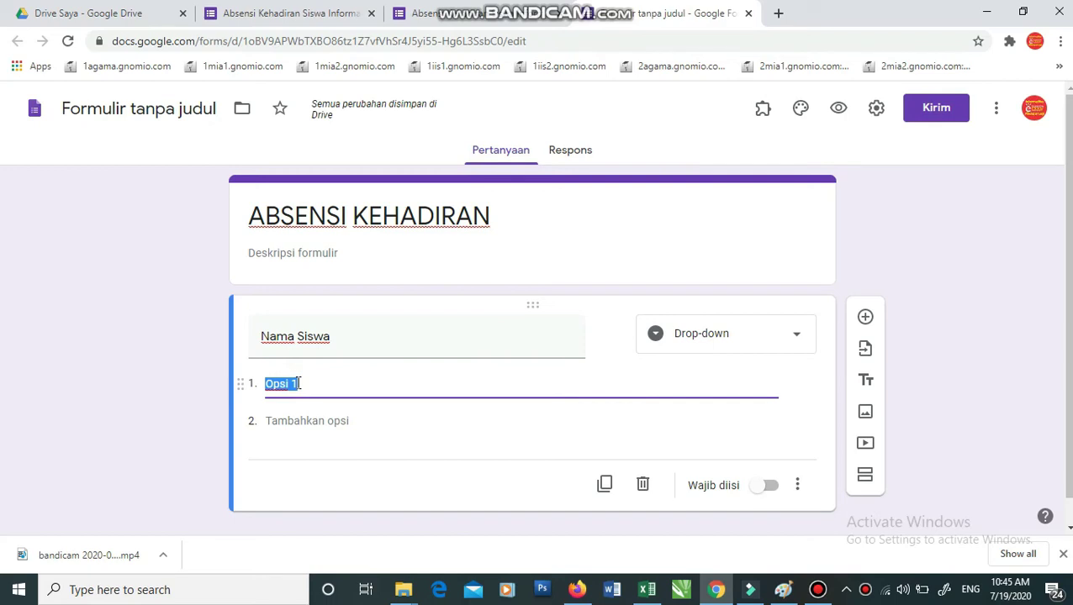
Step: Paste the copied student names as the Nama Siswa drop-down options
key(ctrl+v)
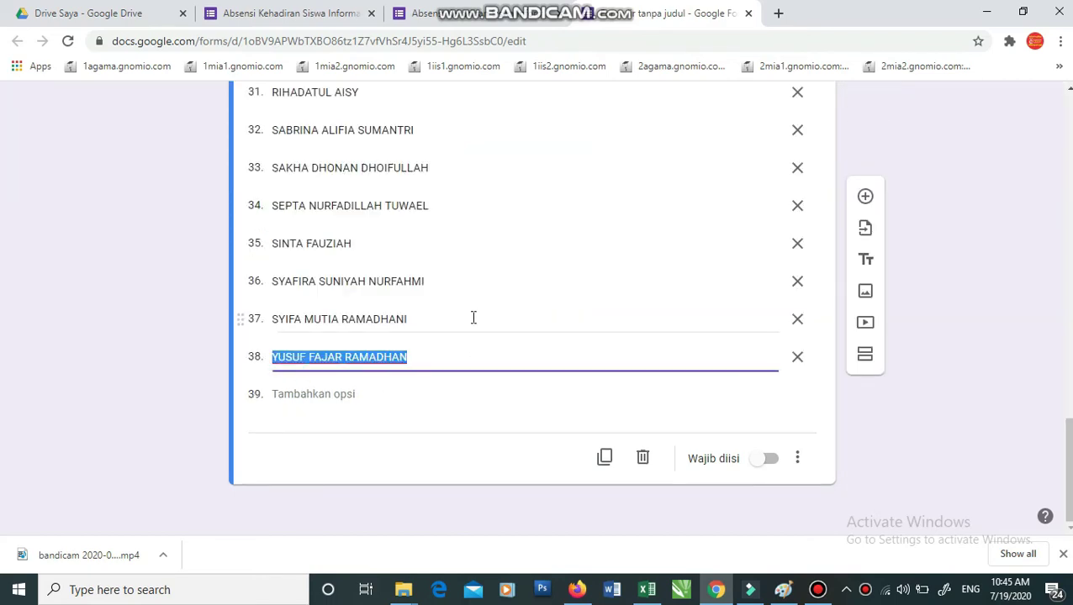
scroll(472, 320, up, 2)
scroll(472, 319, up, 3)
scroll(472, 324, up, 3)
scroll(471, 325, up, 3)
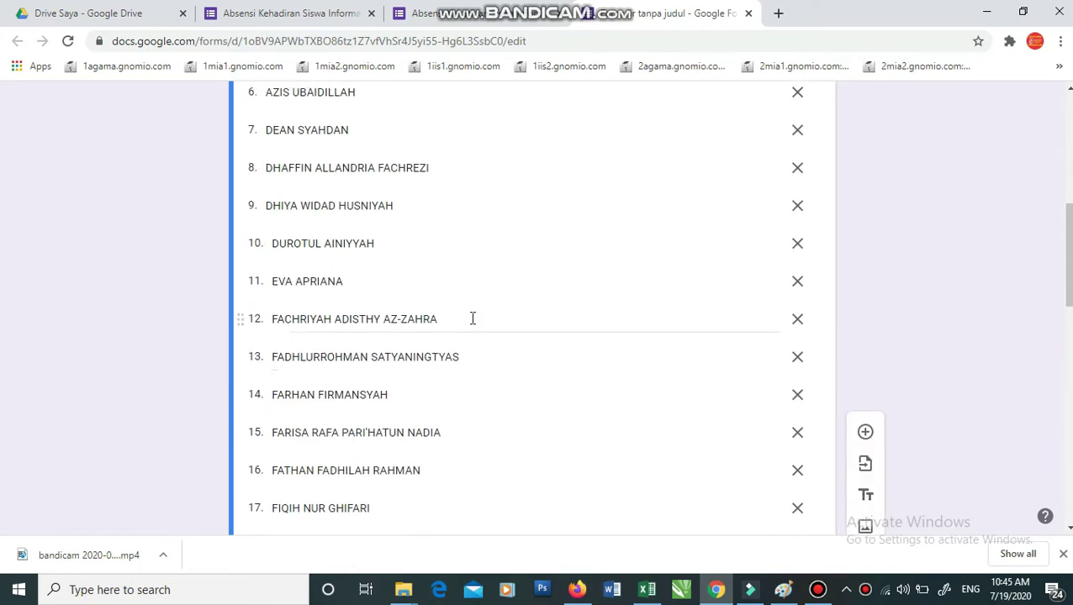
scroll(470, 324, up, 3)
scroll(469, 325, up, 1)
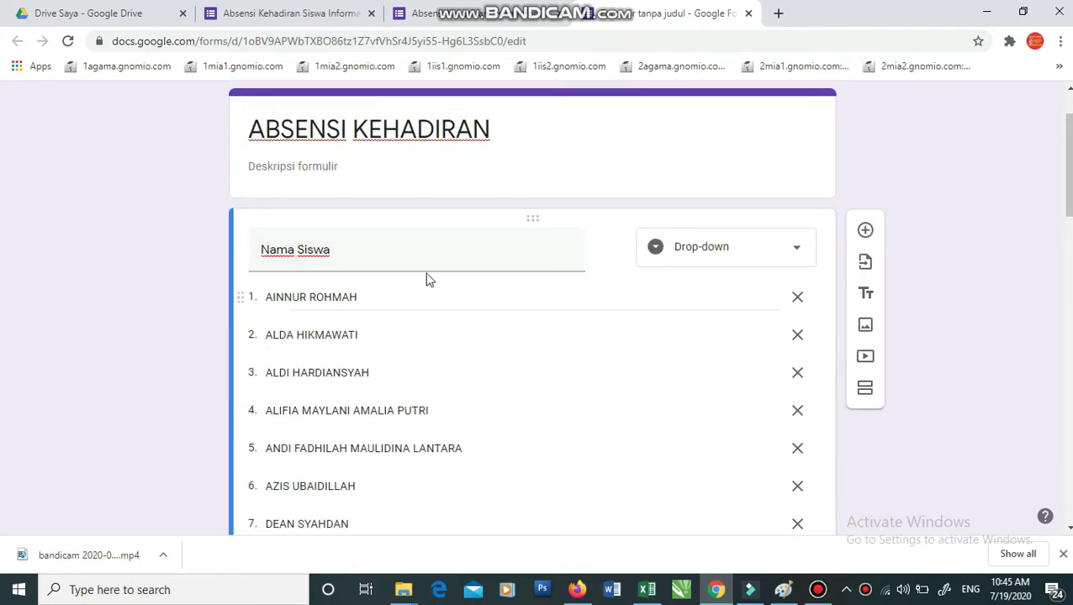
Step: Retitle the question 'Nama Siswa XI IPA 1' and preview the form
click(406, 250)
click(416, 250)
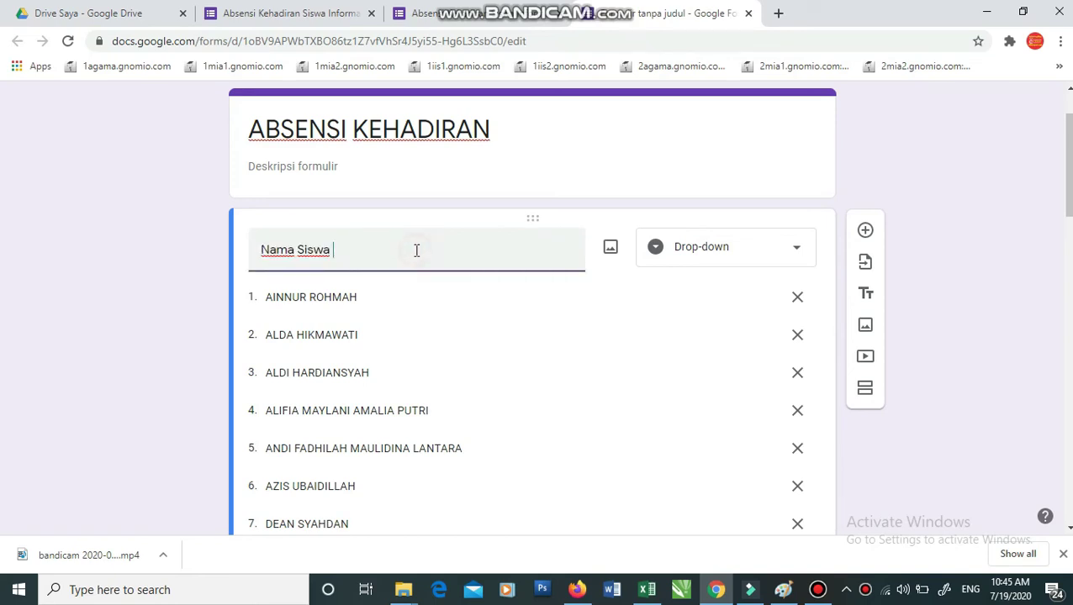
text(XI I)
text(PA 1)
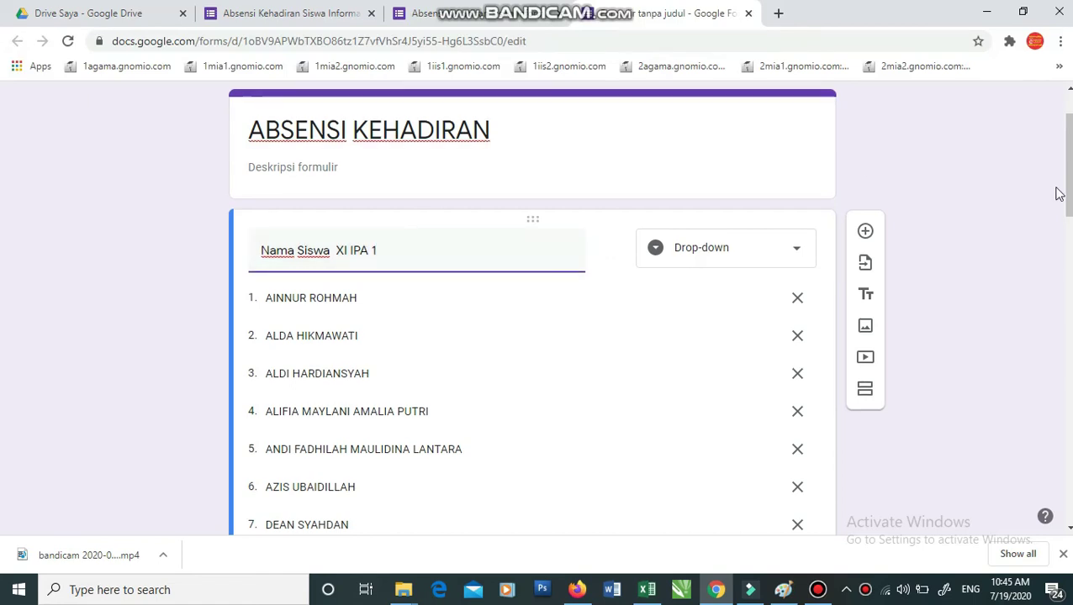
scroll(1043, 197, up, 2)
click(838, 108)
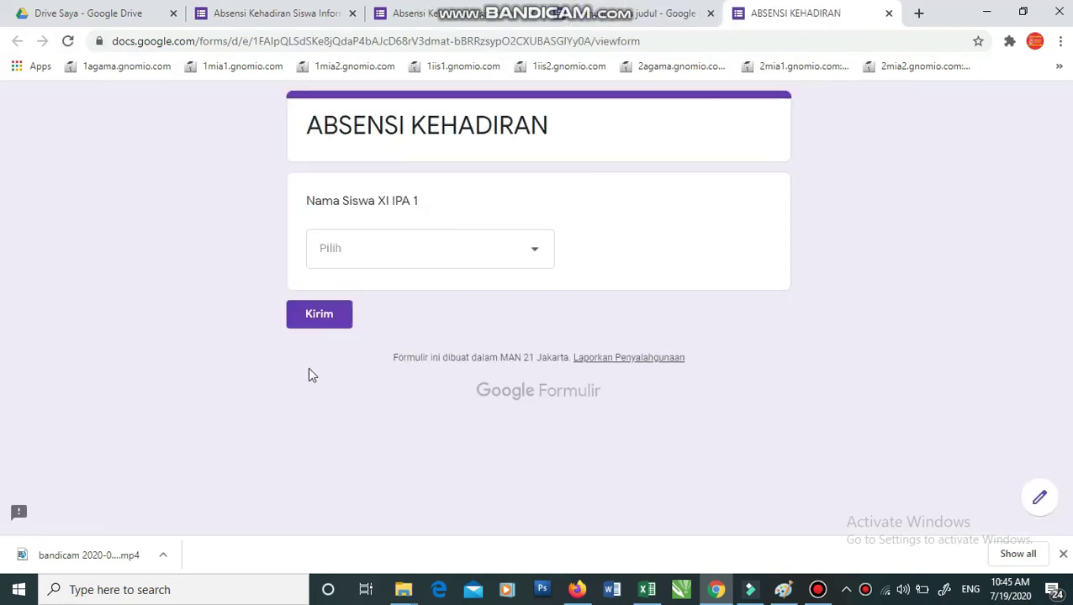
click(431, 256)
scroll(454, 320, down, 3)
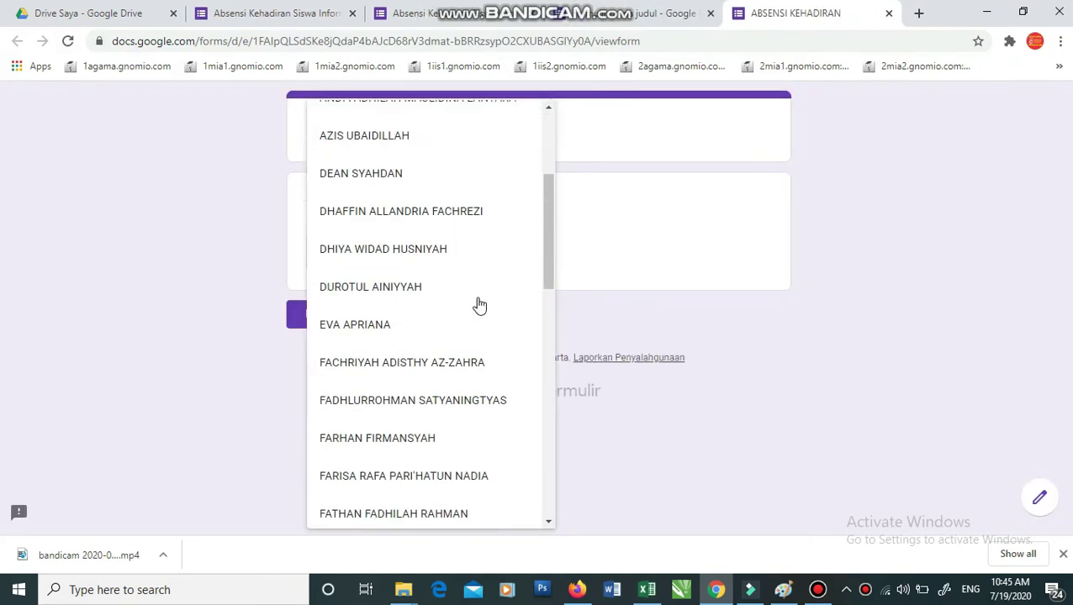
click(837, 243)
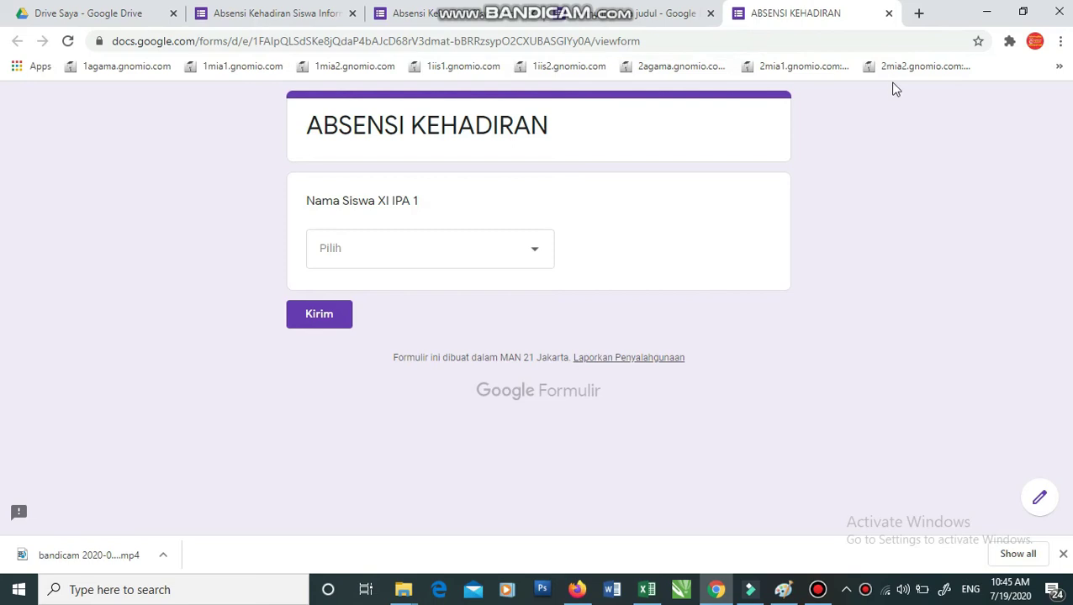
click(890, 14)
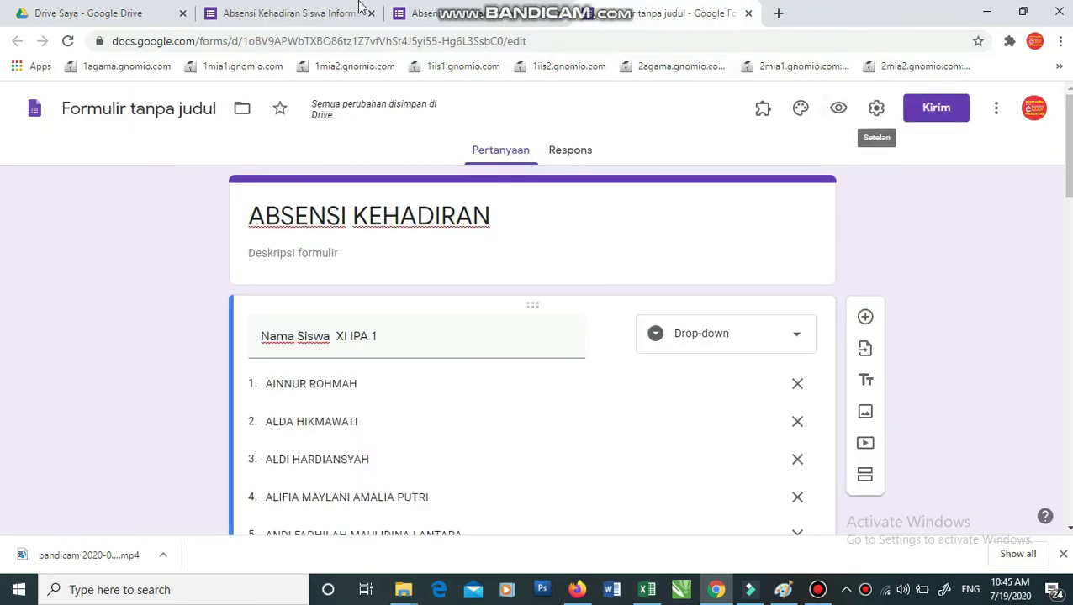
mouse_move(446, 19)
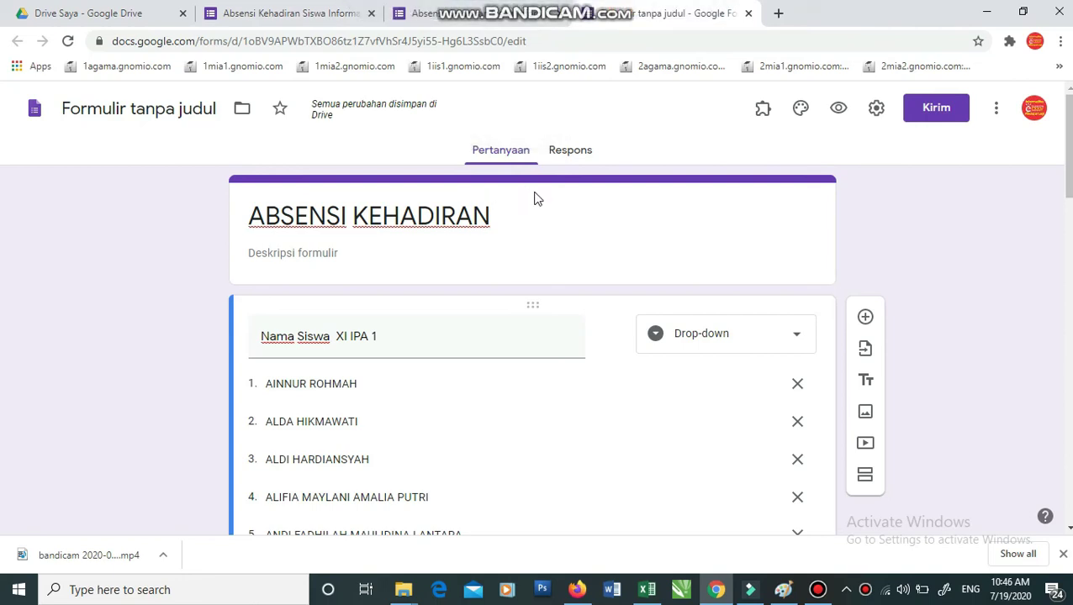
scroll(984, 370, down, 2)
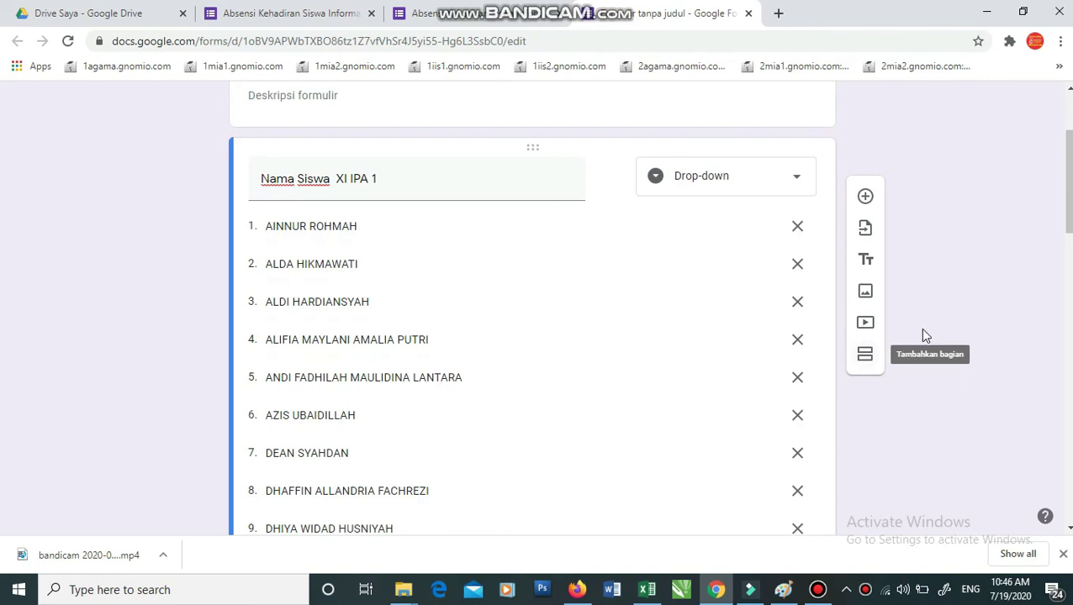
scroll(921, 328, up, 2)
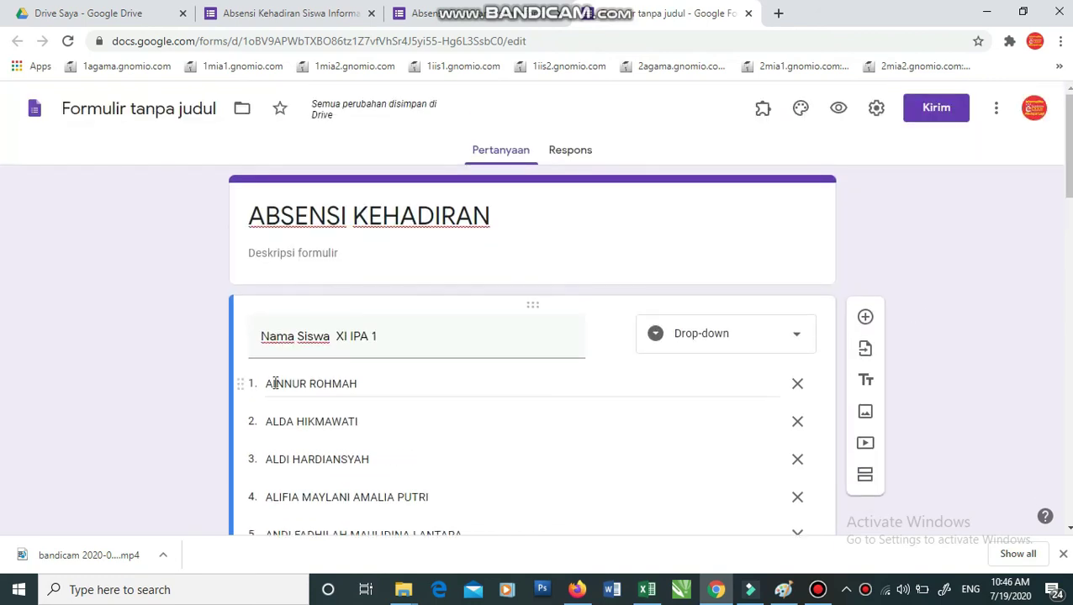
scroll(417, 336, down, 2)
scroll(417, 339, up, 2)
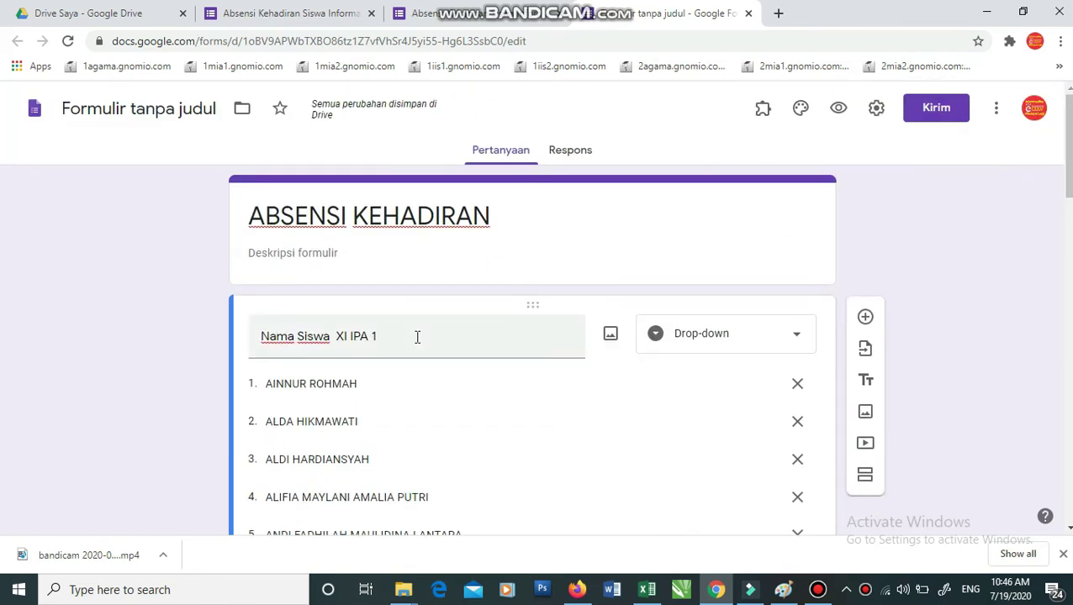